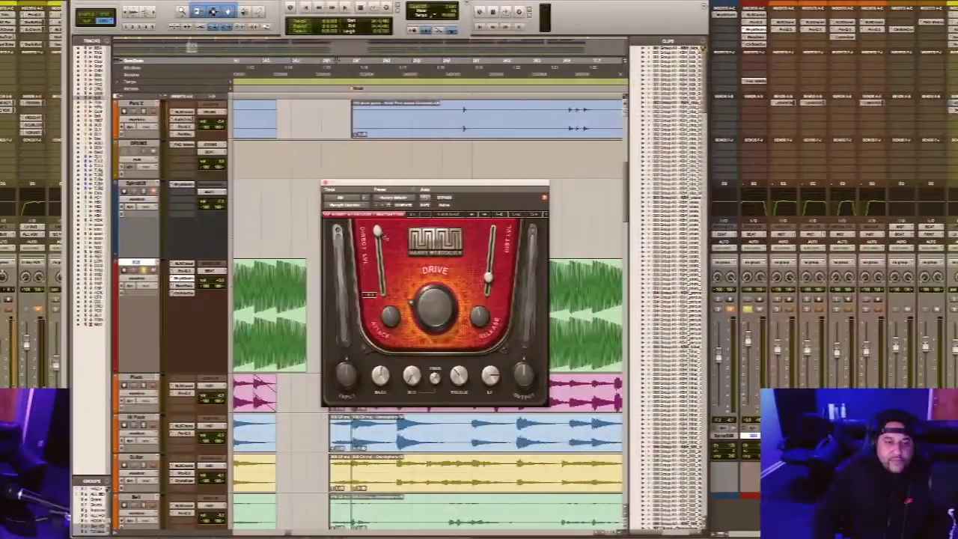
- Listen to the 808, push the DIST LVL fader up, then nudge it a little higher
{"action": "mouse_move", "coordinate": [312, 232]}
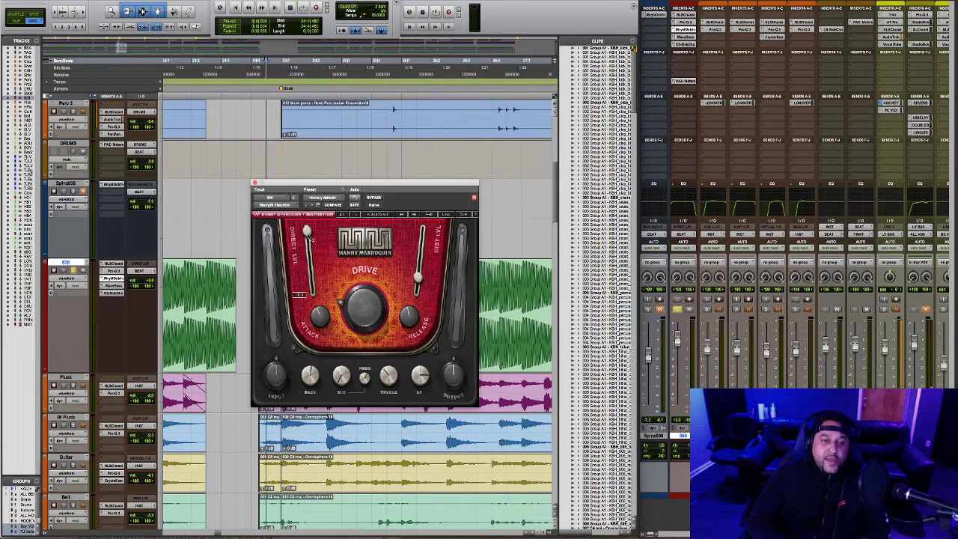
{"action": "key", "text": "space"}
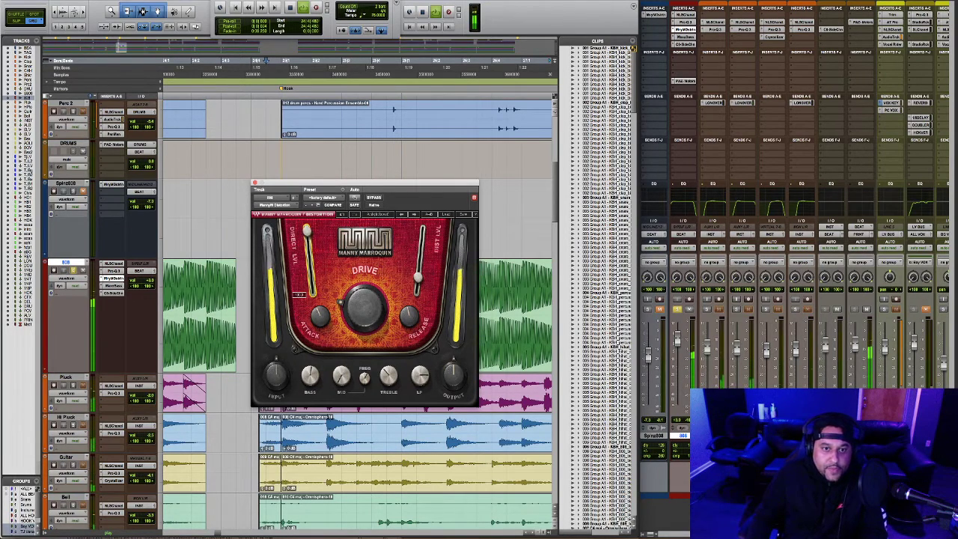
{"action": "key", "text": "space"}
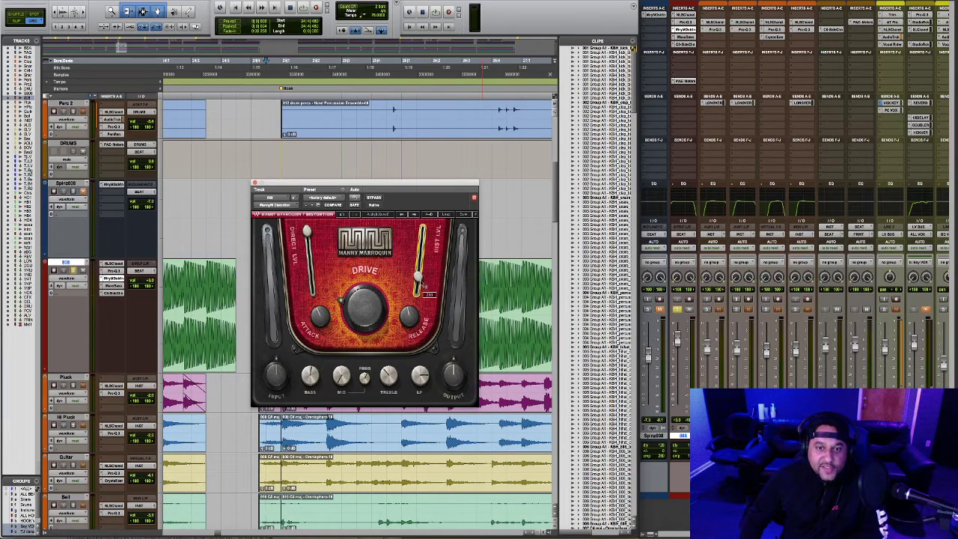
{"action": "key", "text": "space"}
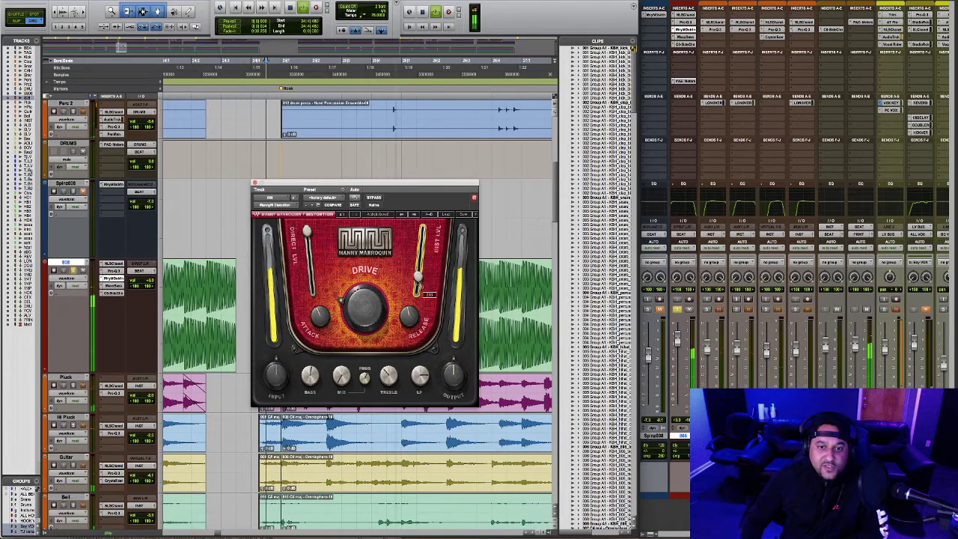
{"action": "mouse_move", "coordinate": [419, 277]}
{"action": "left_mouse_down"}
{"action": "mouse_move", "coordinate": [421, 244]}
{"action": "mouse_move", "coordinate": [417, 288]}
{"action": "left_mouse_up"}
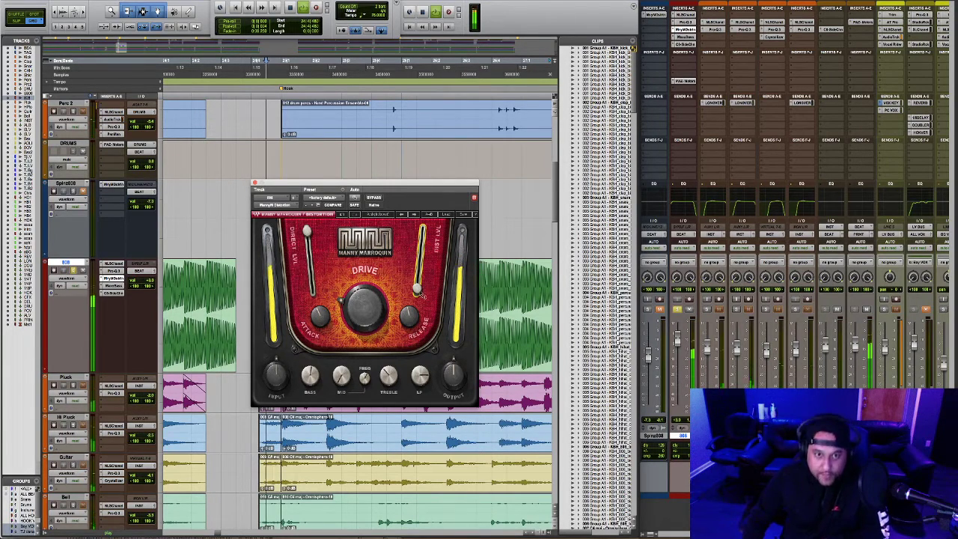
{"action": "key", "text": "space"}
{"action": "left_click_drag", "start_coordinate": [419, 290], "coordinate": [423, 278]}
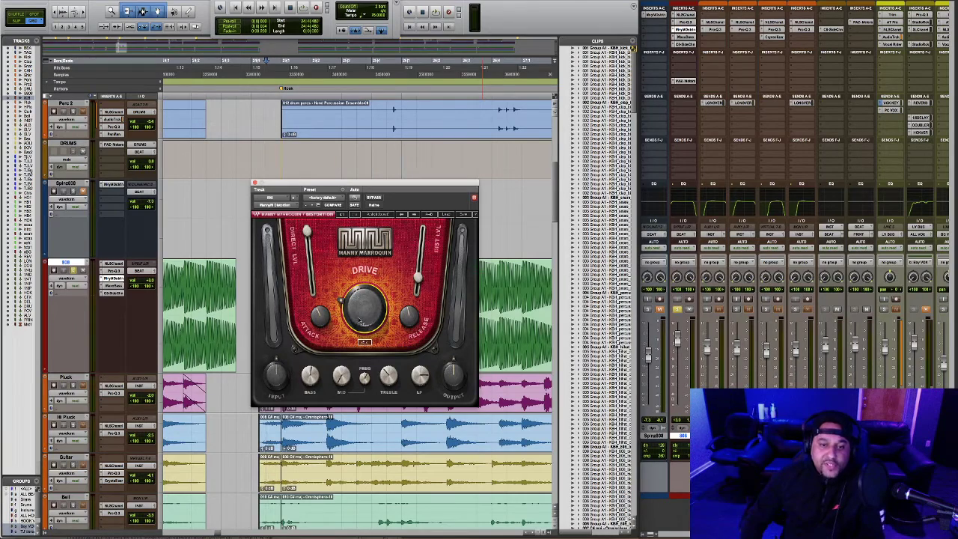
- Turn the DRIVE knob up while the 808 plays
{"action": "key", "text": "space"}
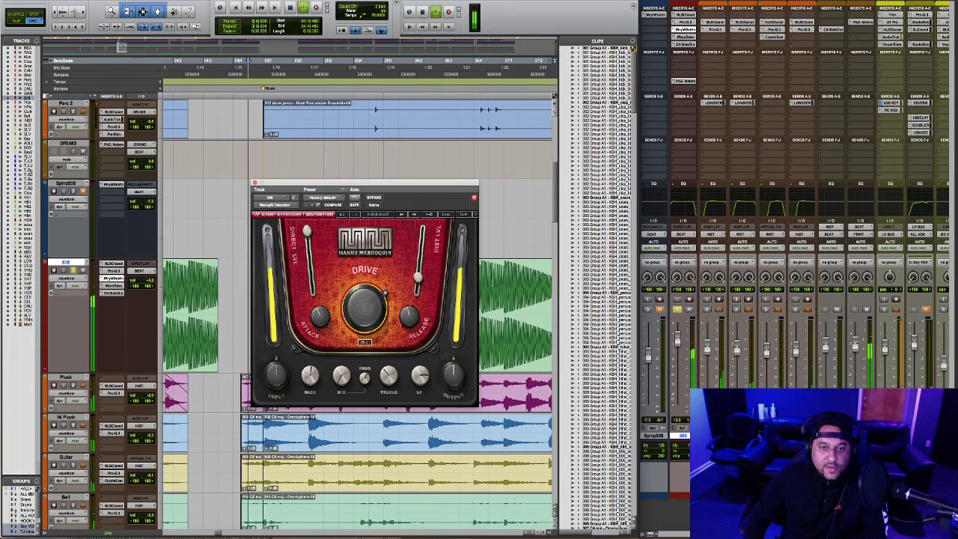
{"action": "left_click_drag", "start_coordinate": [374, 315], "coordinate": [374, 305]}
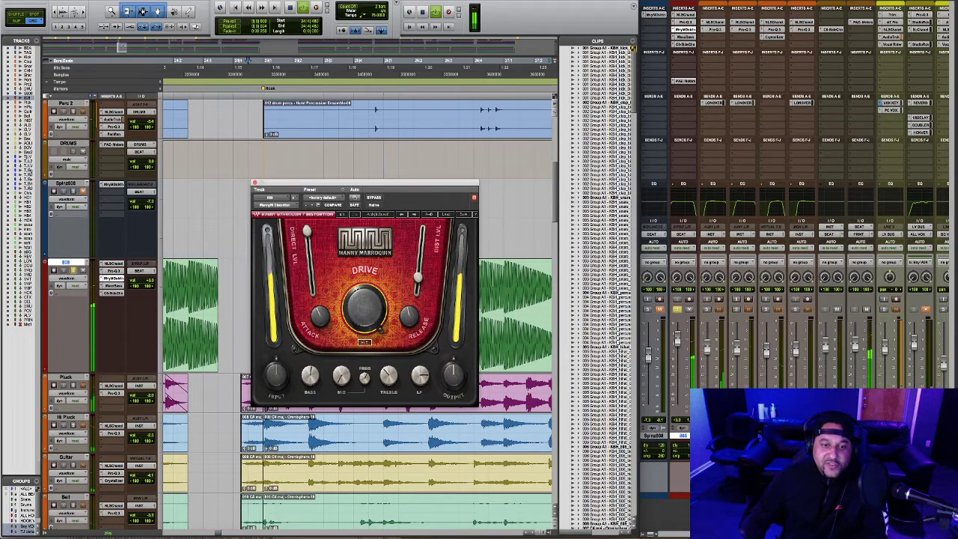
{"action": "key", "text": "space"}
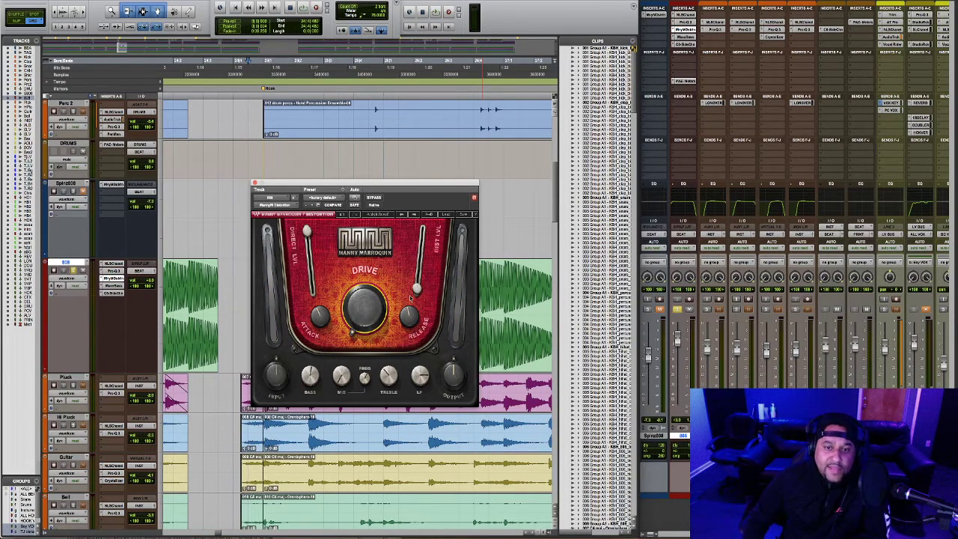
- Replay the 808, raise the DIST LVL fader, then pull it back slightly
{"action": "mouse_move", "coordinate": [369, 308]}
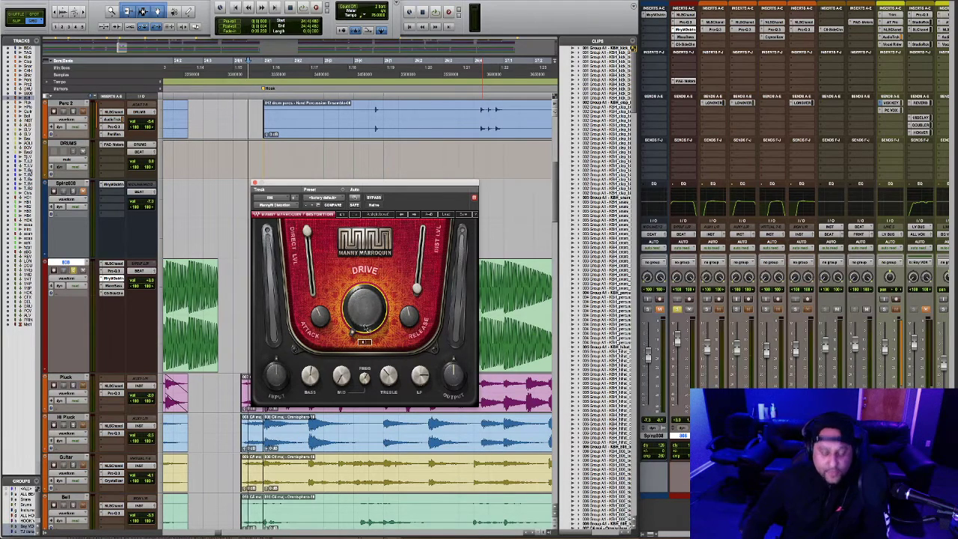
{"action": "key", "text": "space"}
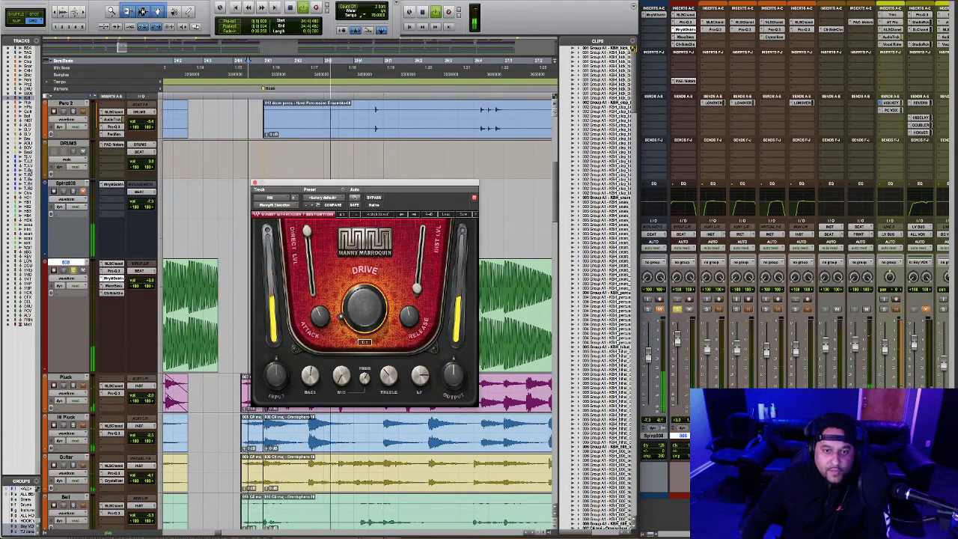
{"action": "mouse_move", "coordinate": [429, 294]}
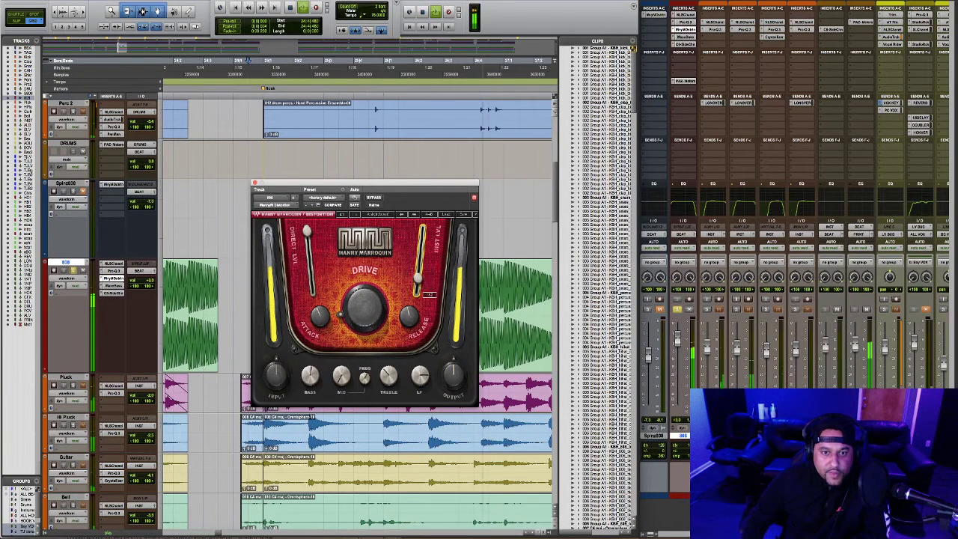
{"action": "left_click_drag", "start_coordinate": [419, 286], "coordinate": [419, 270]}
{"action": "mouse_move", "coordinate": [342, 302]}
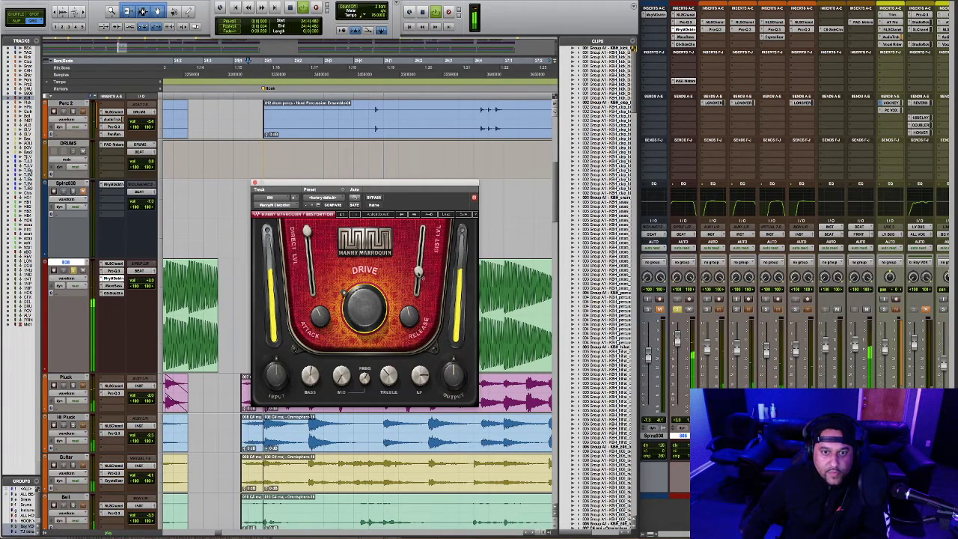
{"action": "left_click_drag", "start_coordinate": [419, 271], "coordinate": [418, 275]}
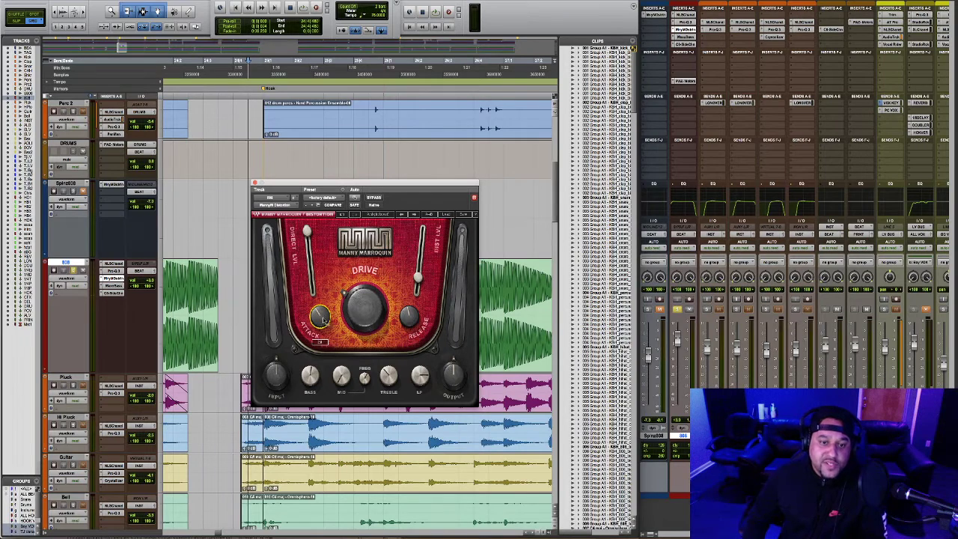
- Play the 808 through the distortion and show the ATTACK knob's value
{"action": "key", "text": "space"}
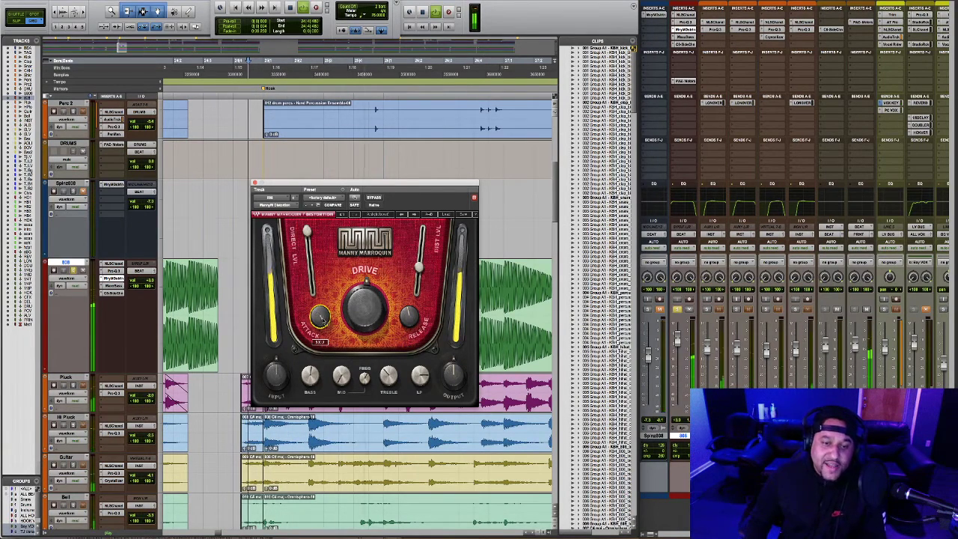
{"action": "mouse_move", "coordinate": [320, 318]}
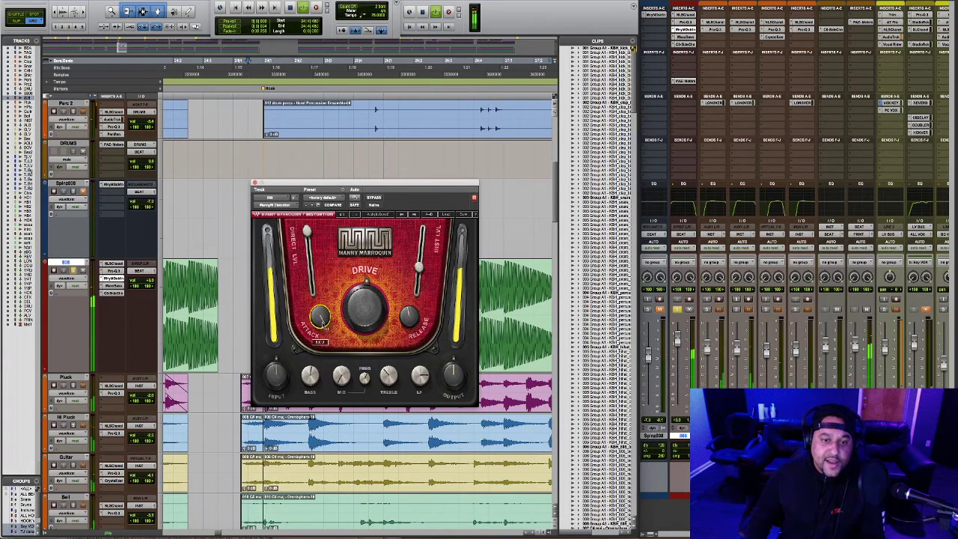
{"action": "key", "text": "space"}
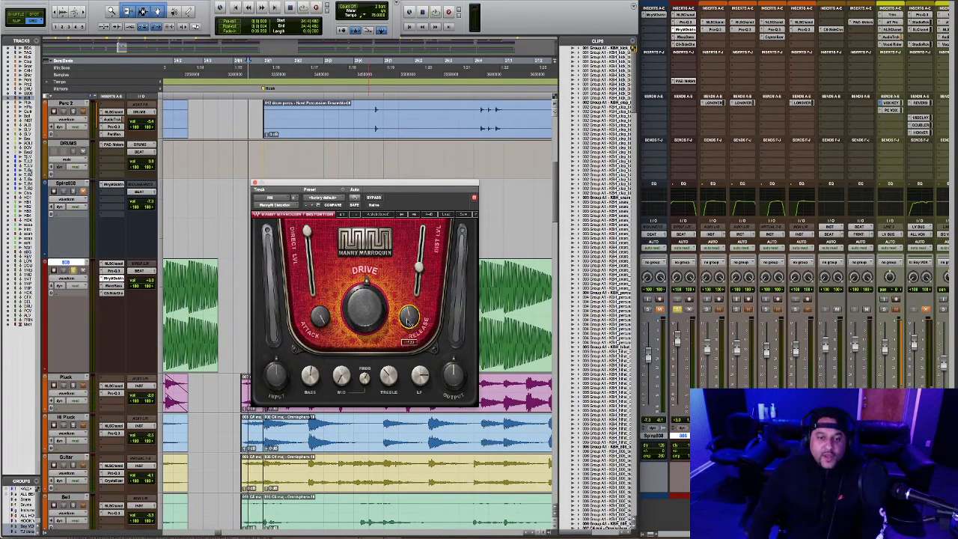
{"action": "mouse_move", "coordinate": [409, 316]}
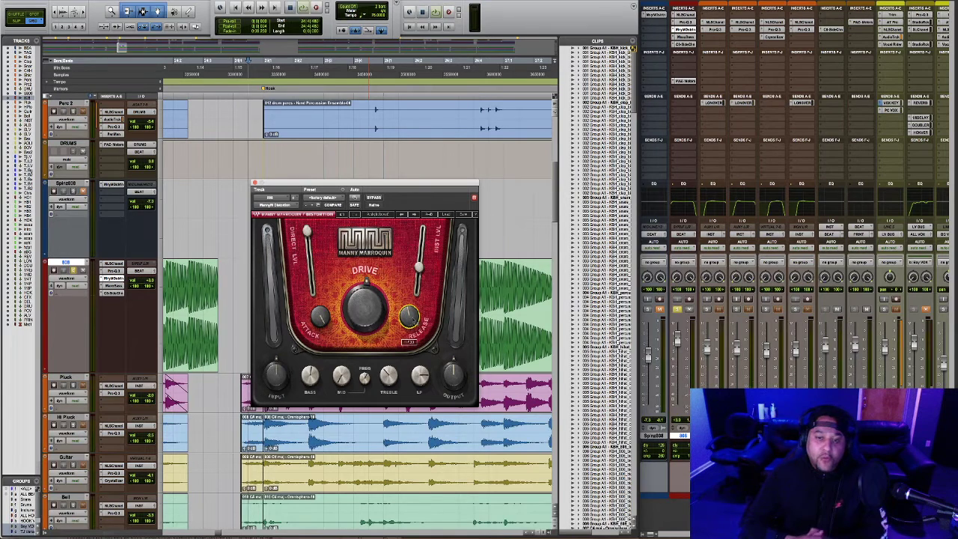
{"action": "key", "text": "space"}
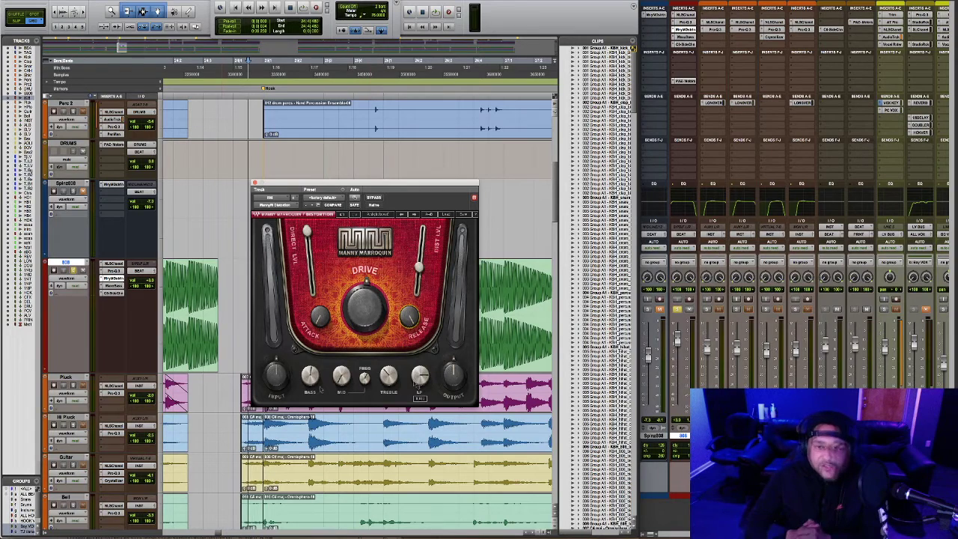
{"action": "mouse_move", "coordinate": [314, 386]}
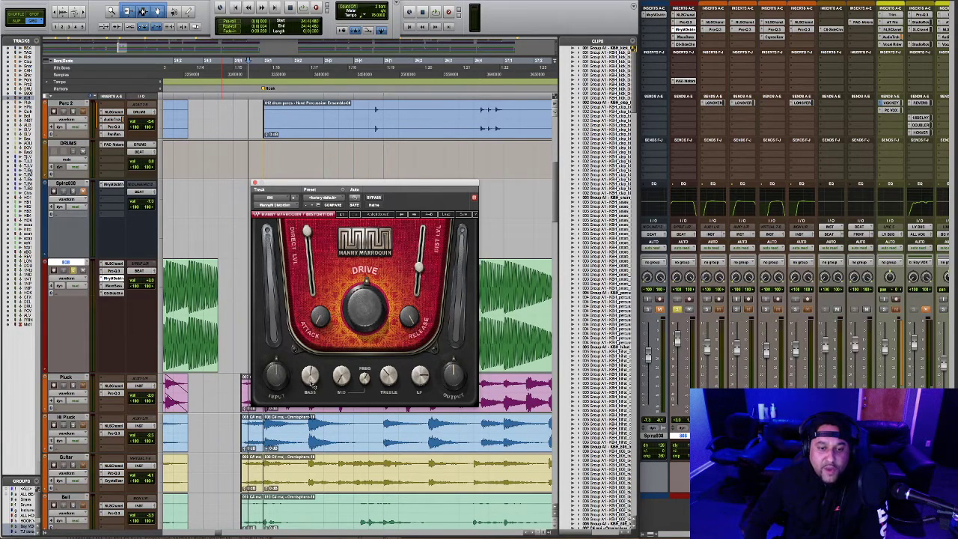
{"action": "key", "text": "space"}
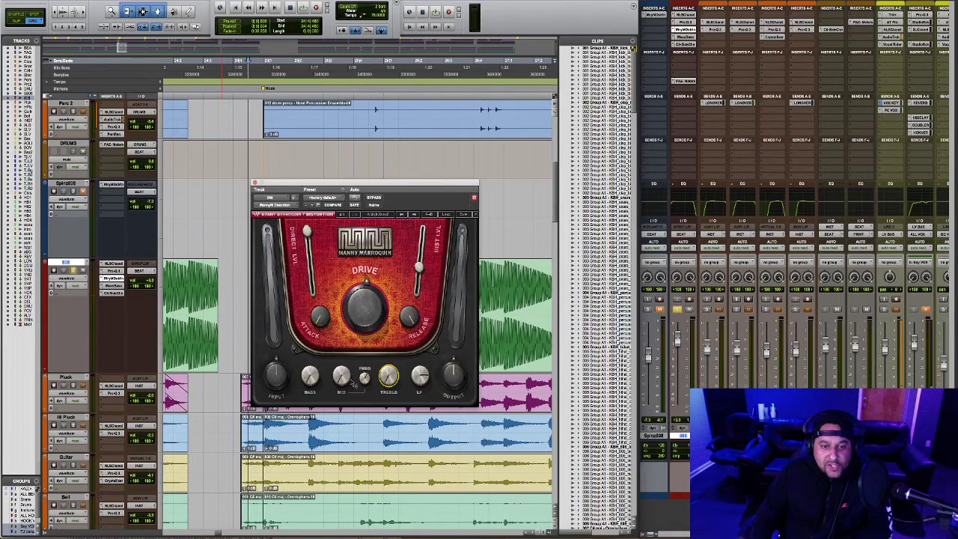
- With the song playing, check the BASS setting and jump to another song section
{"action": "mouse_move", "coordinate": [364, 379]}
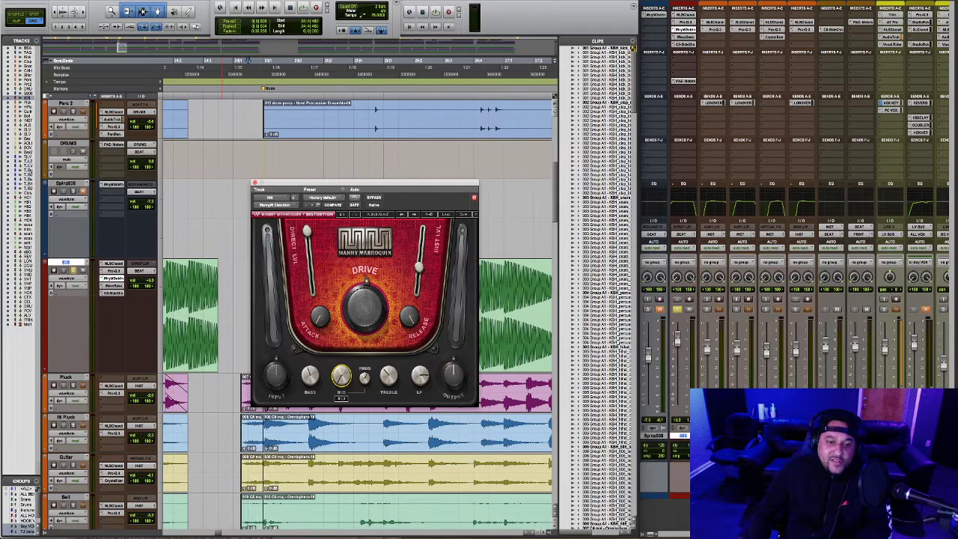
{"action": "key", "text": "space"}
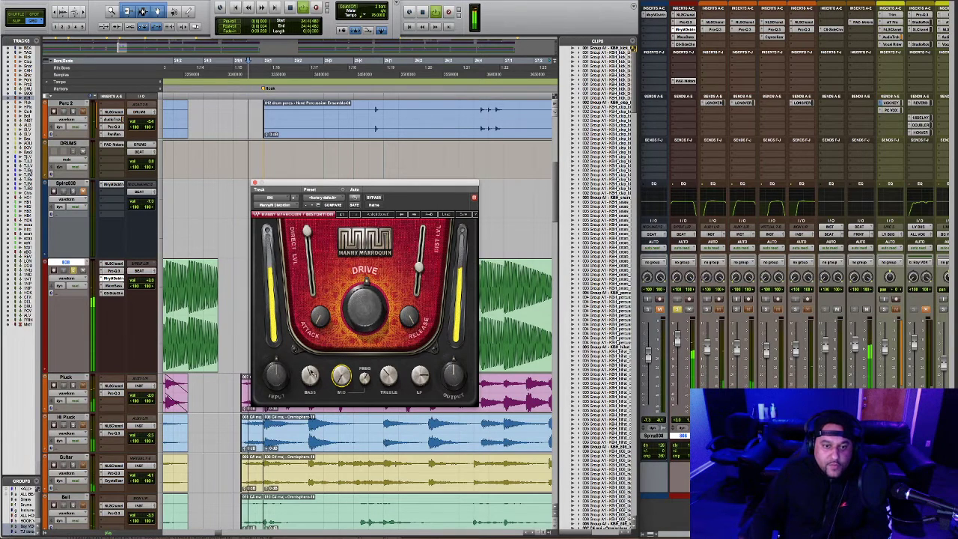
{"action": "left_click", "coordinate": [309, 376]}
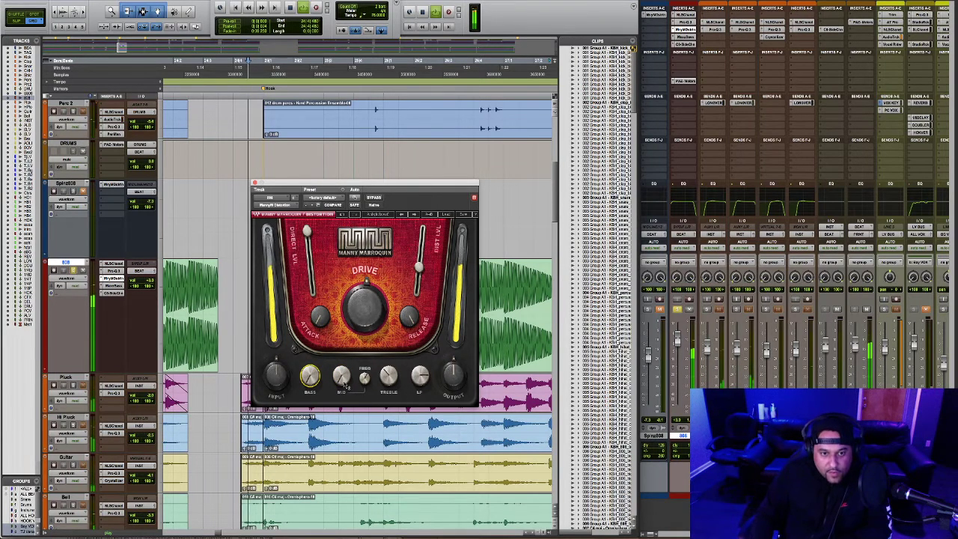
{"action": "left_click", "coordinate": [388, 376]}
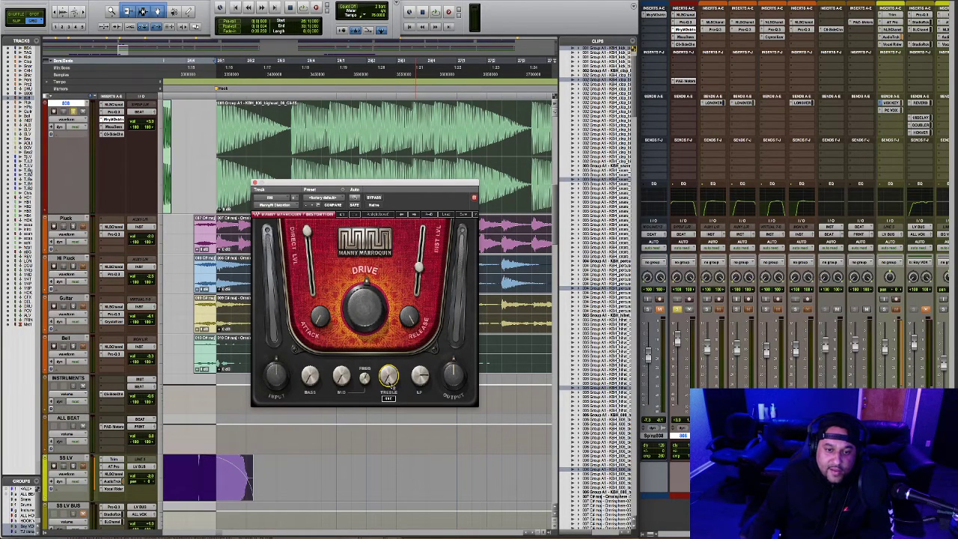
- Play the new section, nudge the TREBLE knob slightly and play it again
{"action": "key", "text": "space"}
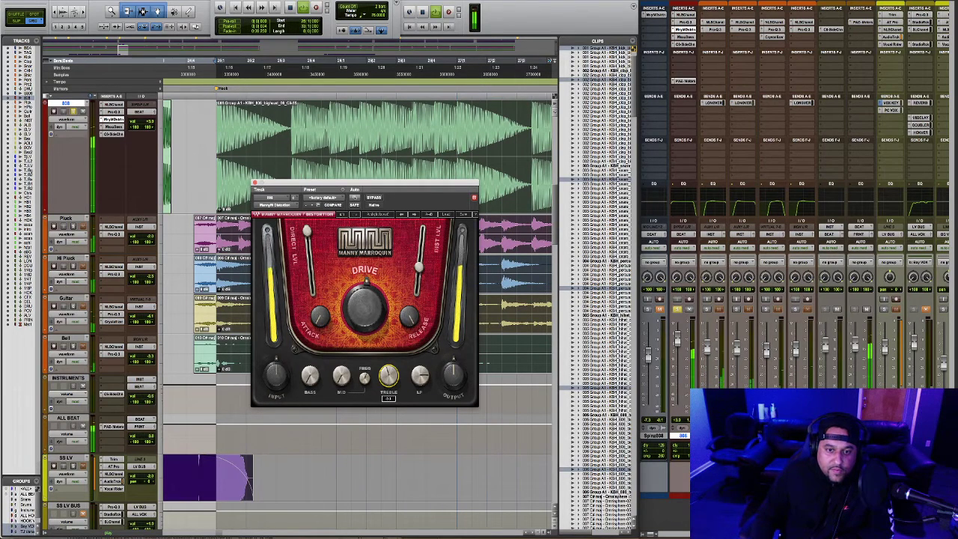
{"action": "left_click_drag", "start_coordinate": [388, 375], "coordinate": [388, 372]}
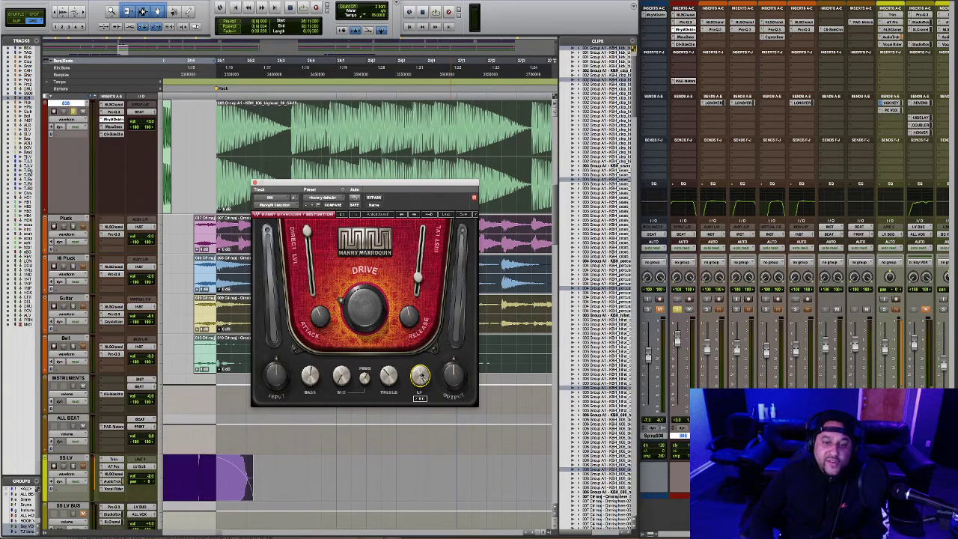
{"action": "key", "text": "space"}
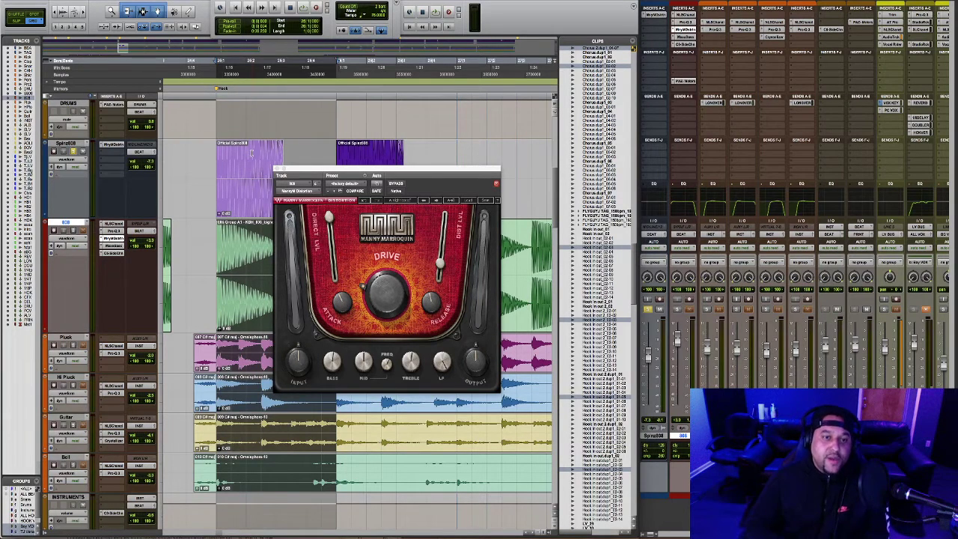
- Adjust DIST LVL and push the DRIVE knob well up while the 808 plays
{"action": "left_click_drag", "start_coordinate": [441, 263], "coordinate": [443, 269]}
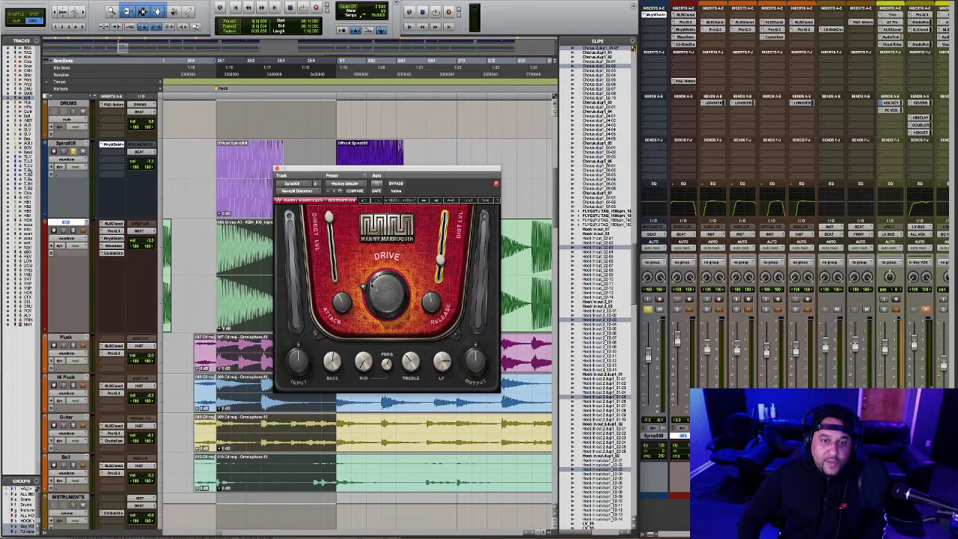
{"action": "left_click_drag", "start_coordinate": [374, 287], "coordinate": [374, 284]}
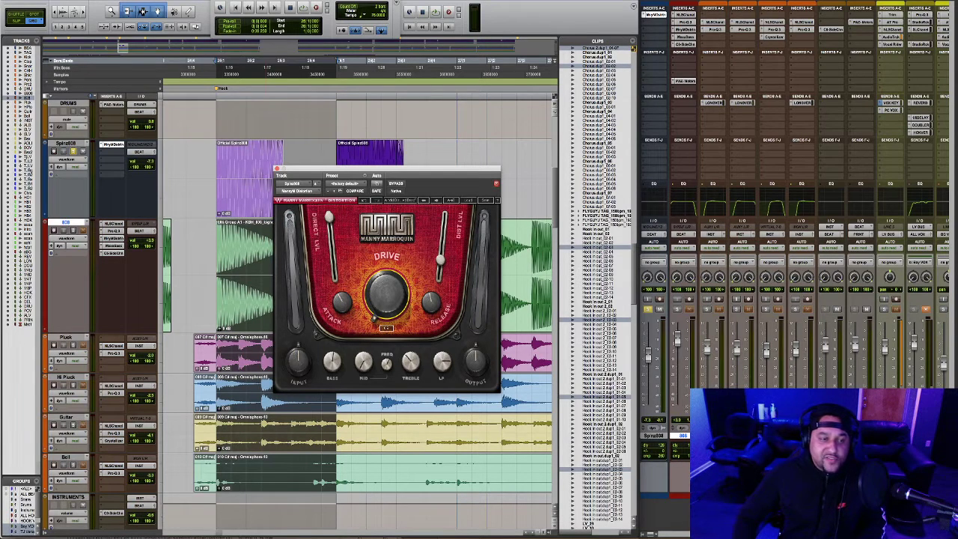
{"action": "key", "text": "space"}
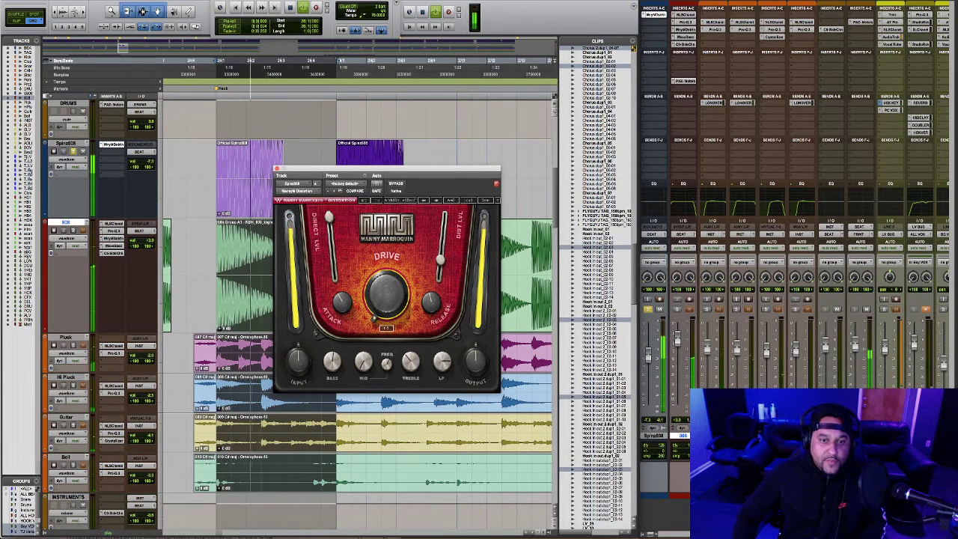
{"action": "left_click_drag", "start_coordinate": [374, 286], "coordinate": [374, 273]}
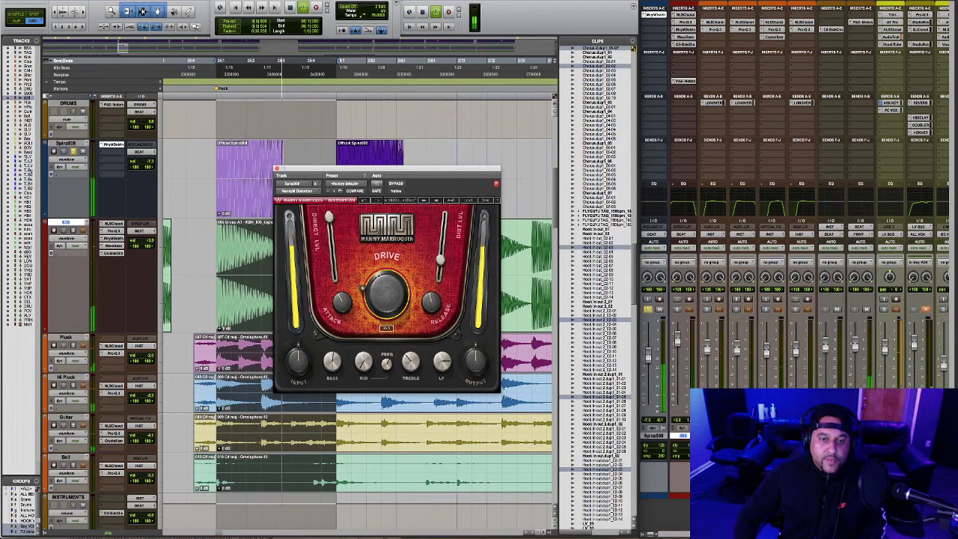
{"action": "left_click_drag", "start_coordinate": [374, 273], "coordinate": [374, 236]}
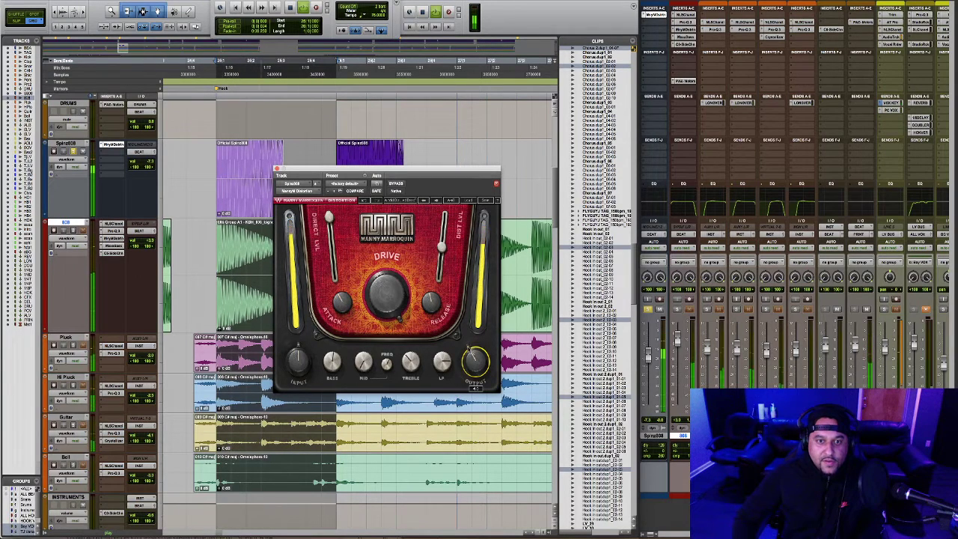
- Compare the 808 with the distortion bypassed and engaged, leaving it bypassed
{"action": "left_click", "coordinate": [397, 184]}
{"action": "key", "text": "space"}
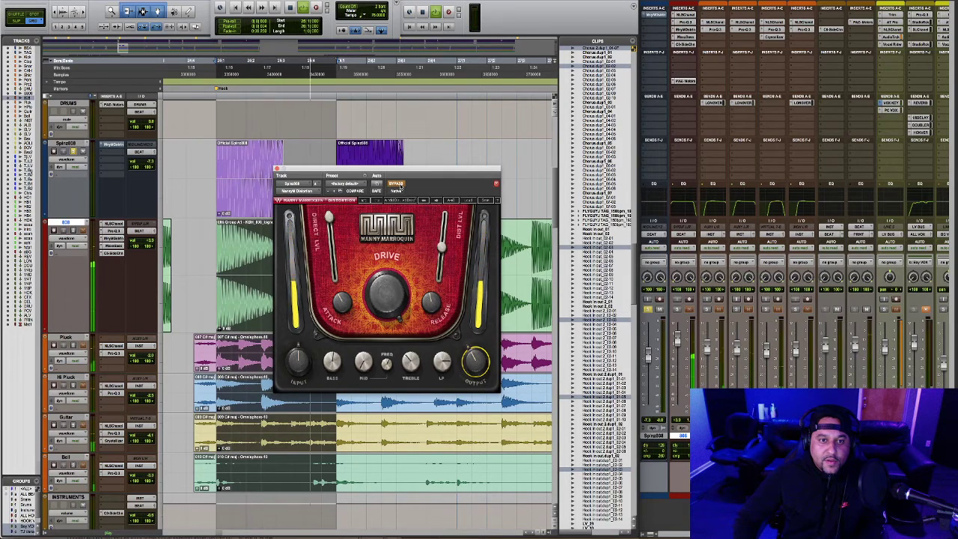
{"action": "left_click", "coordinate": [397, 184]}
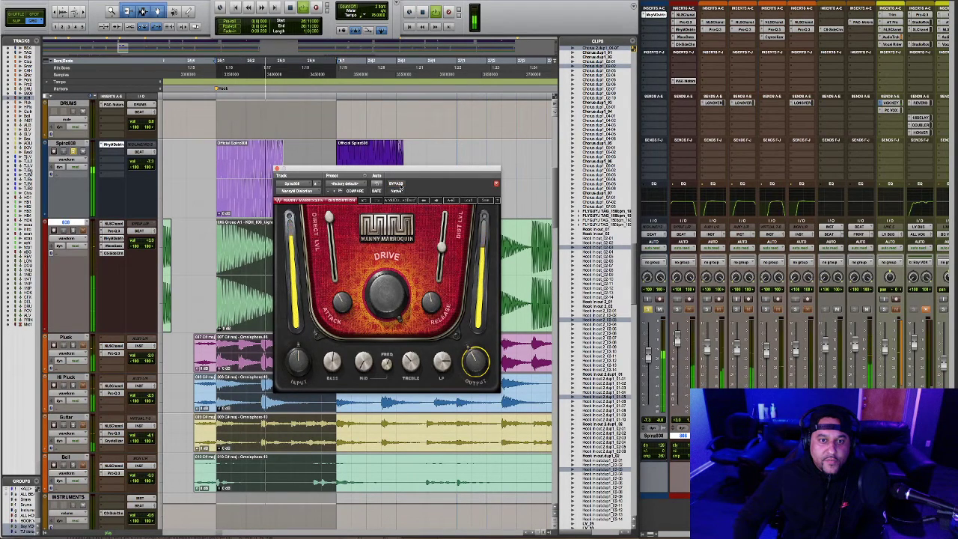
{"action": "left_click", "coordinate": [399, 184]}
{"action": "key", "text": "space"}
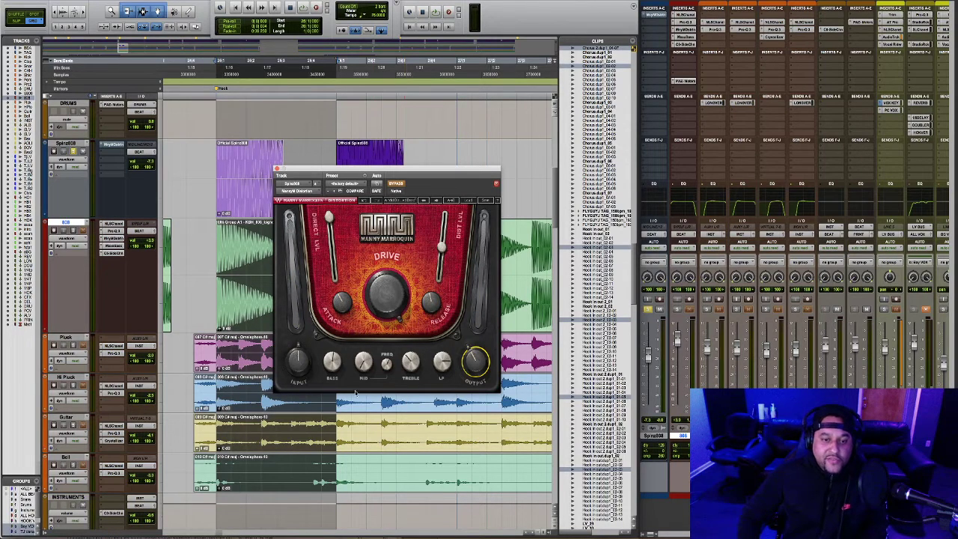
- Inspect the BASS, TREBLE and LP settings while the distortion is bypassed
{"action": "left_click", "coordinate": [333, 361]}
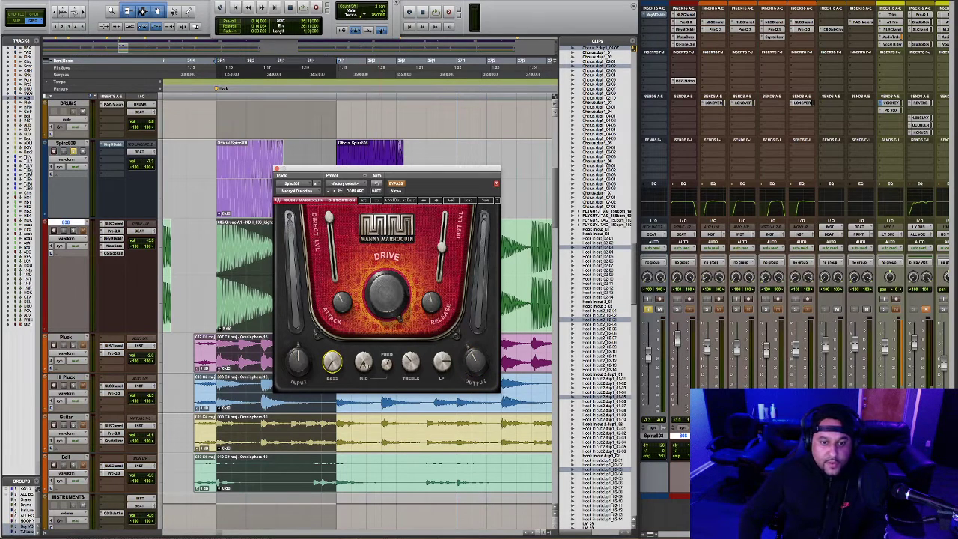
{"action": "left_click", "coordinate": [410, 361]}
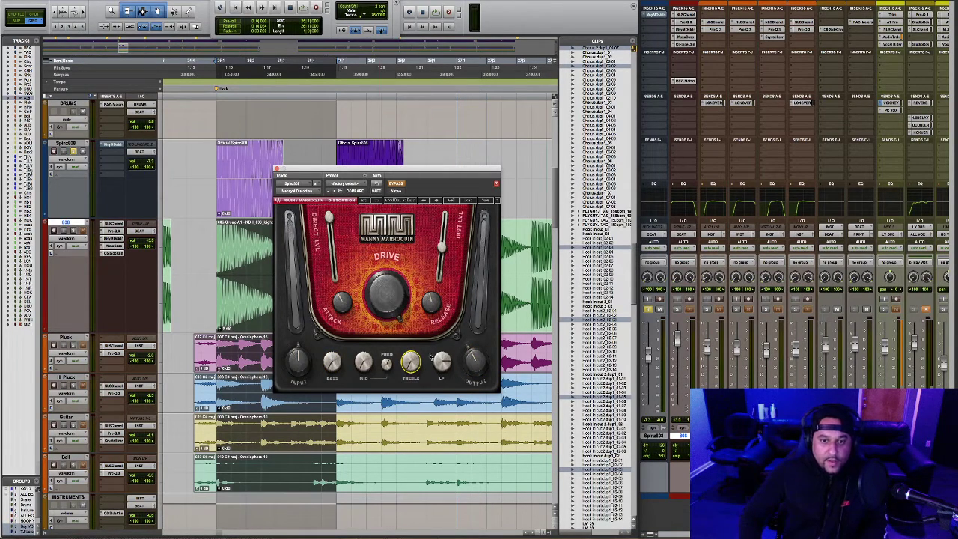
{"action": "left_click", "coordinate": [442, 367]}
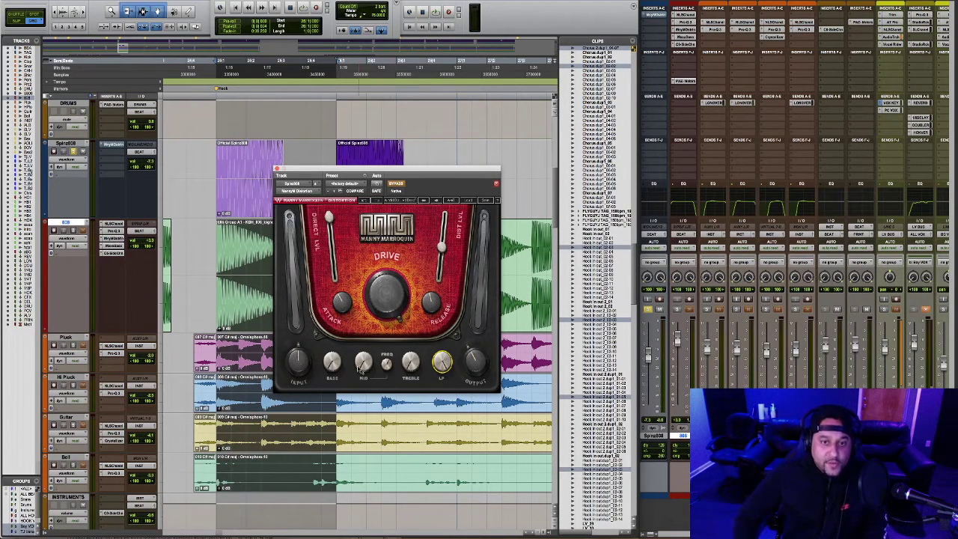
- Re-engage the distortion and check BASS, MID and TREBLE during playback
{"action": "left_click", "coordinate": [394, 184]}
{"action": "key", "text": "space"}
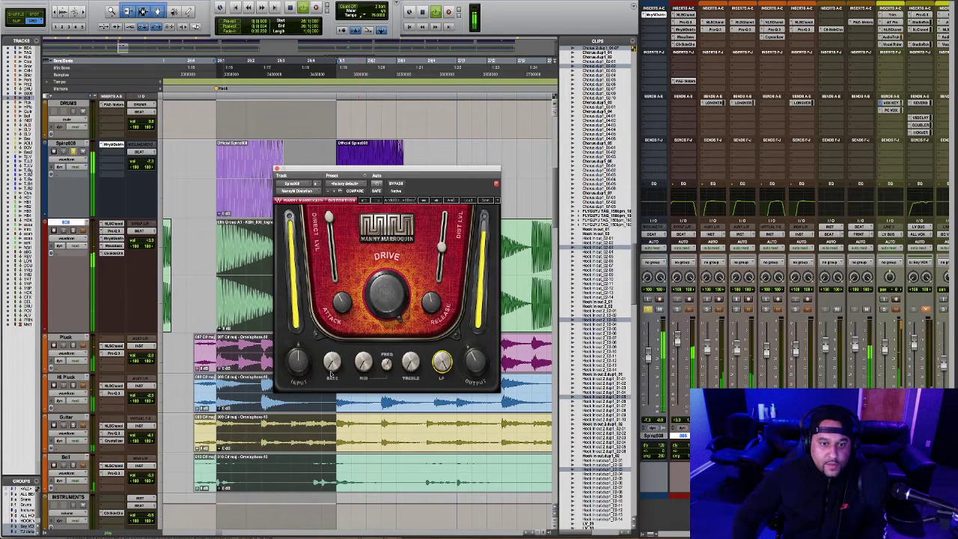
{"action": "left_click", "coordinate": [333, 363]}
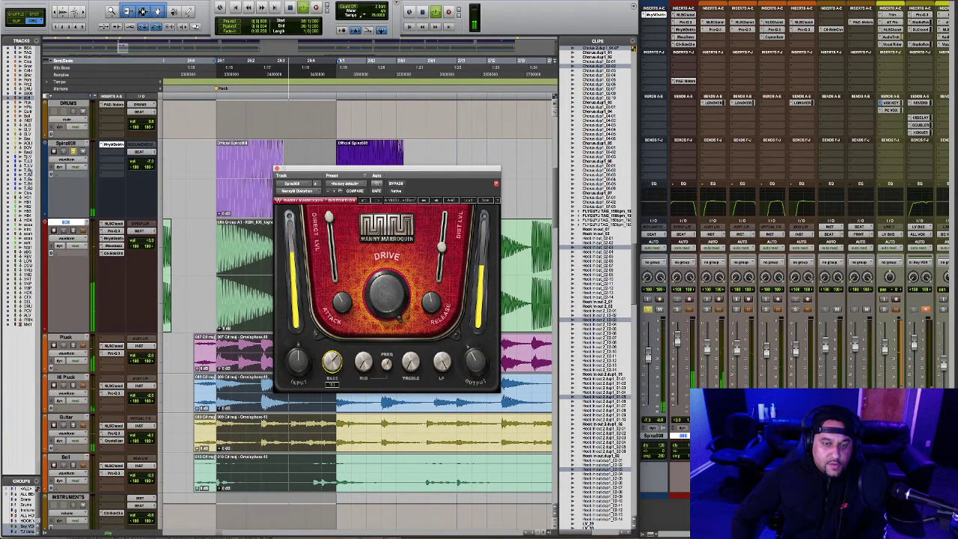
{"action": "left_click", "coordinate": [364, 363]}
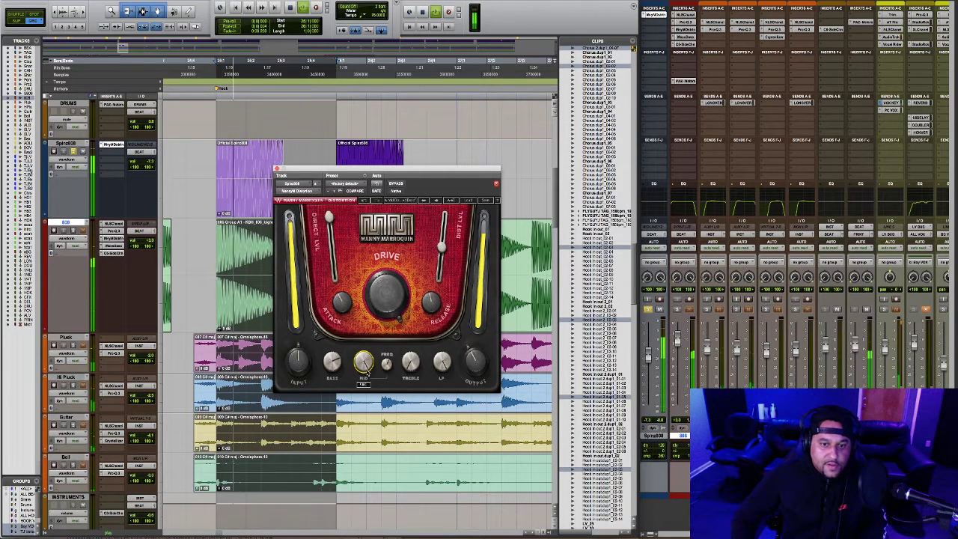
{"action": "left_click", "coordinate": [410, 364]}
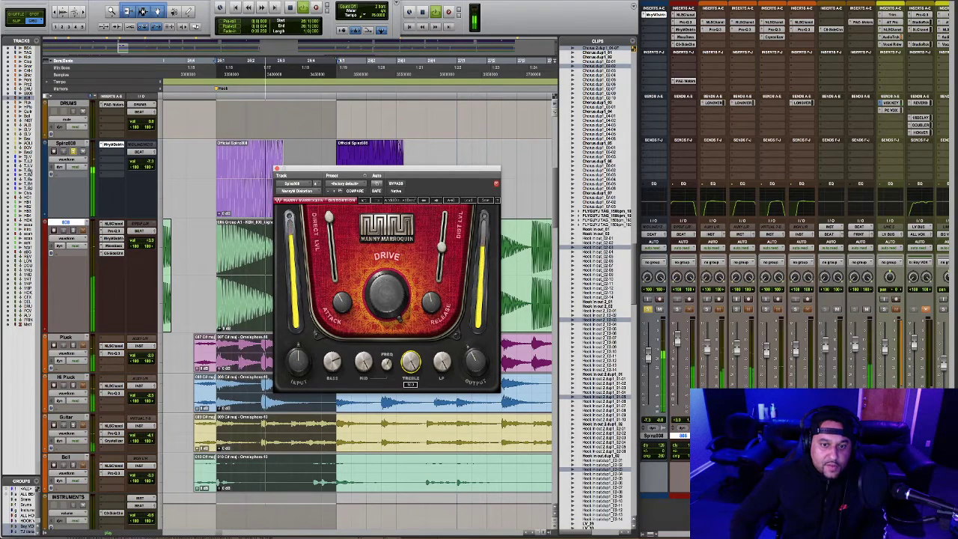
{"action": "scroll", "coordinate": [410, 364], "scroll_direction": "down", "scroll_amount": 1}
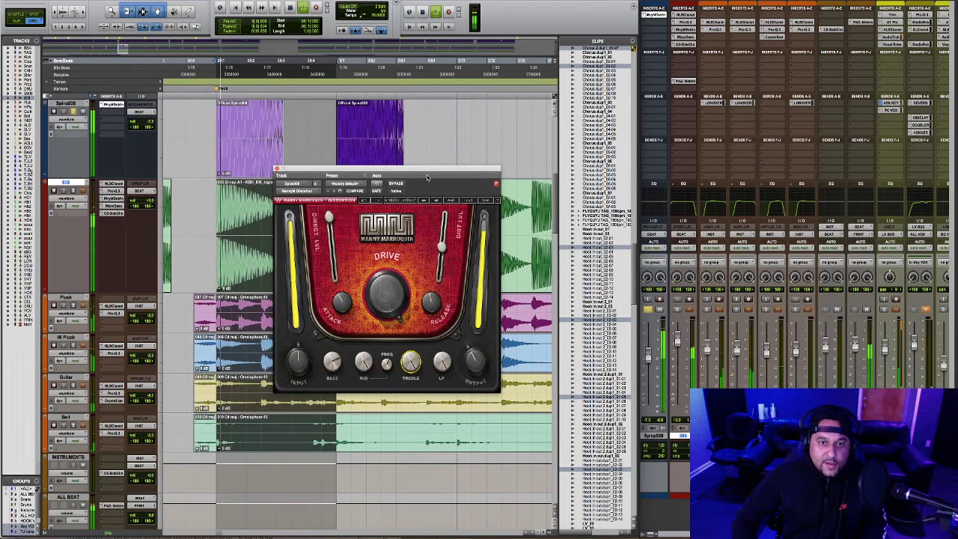
- Check the LP filter setting on the 808's distortion
{"action": "left_click", "coordinate": [443, 363]}
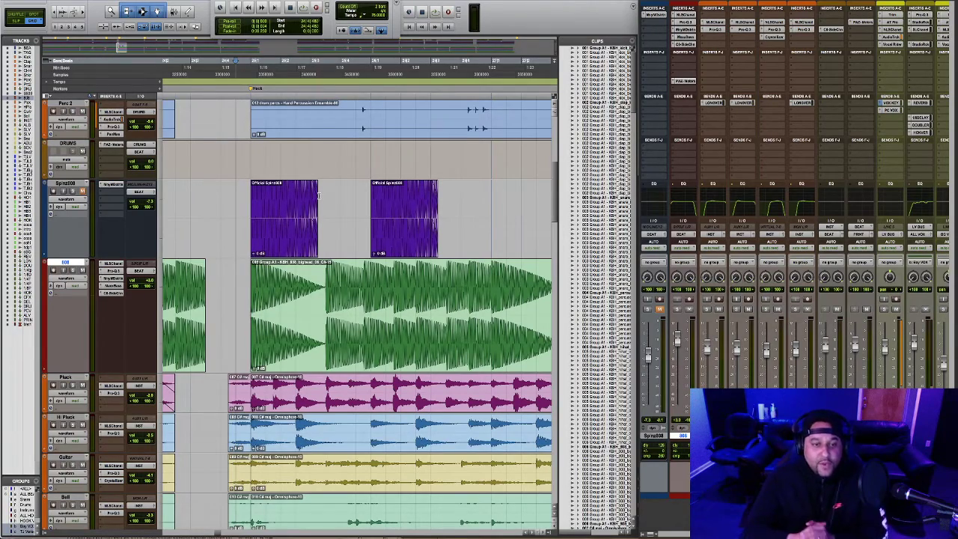
- Play the real song's arrangement
{"action": "key", "text": "space"}
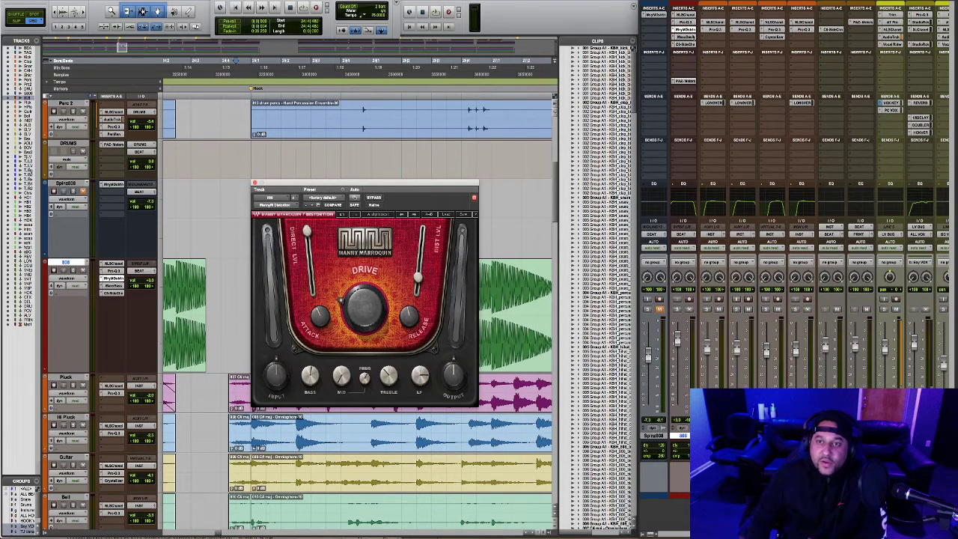
{"action": "left_click", "coordinate": [685, 15]}
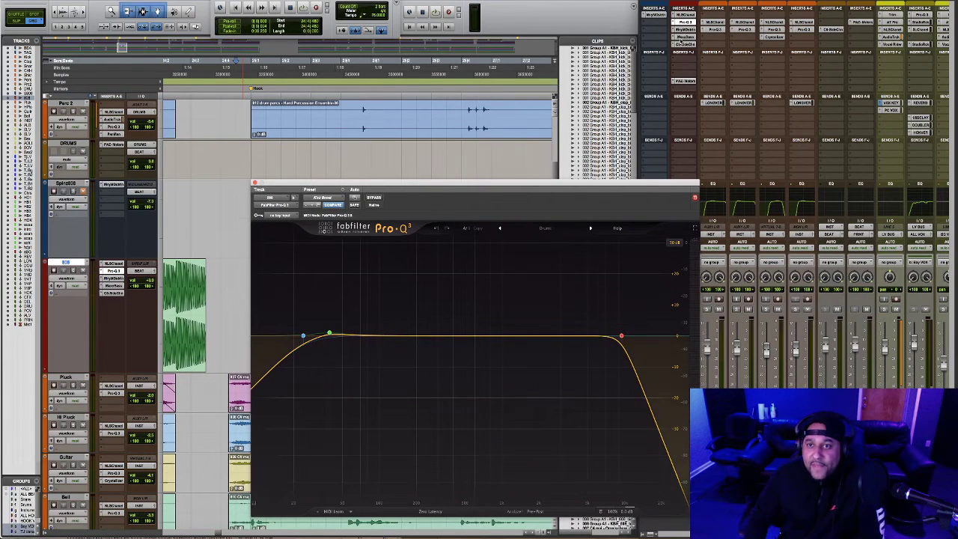
{"action": "left_click", "coordinate": [682, 39]}
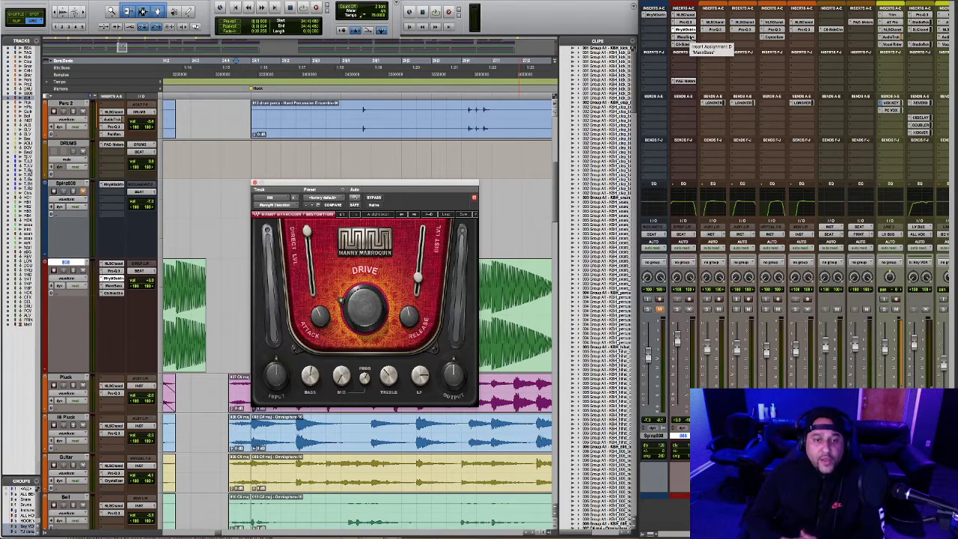
{"action": "left_click", "coordinate": [684, 43]}
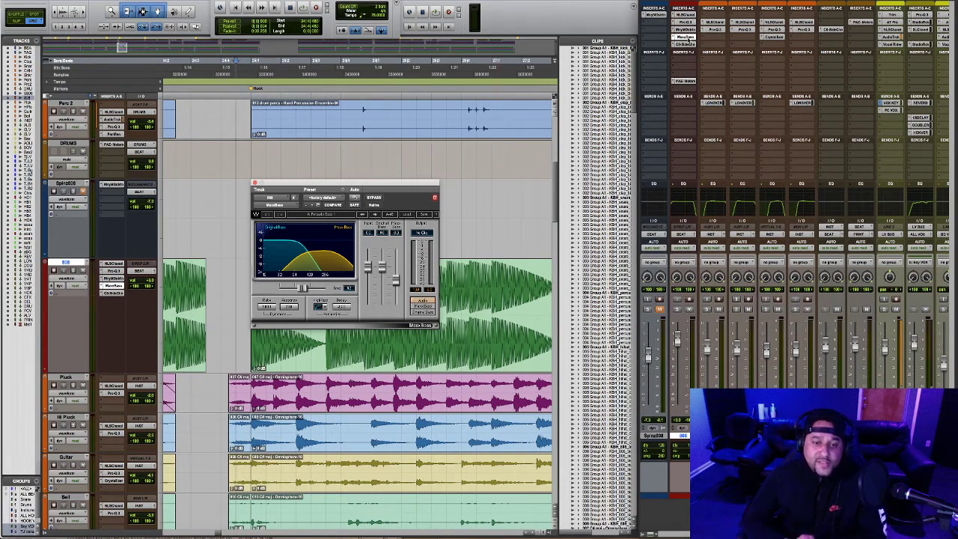
{"action": "left_click", "coordinate": [682, 43]}
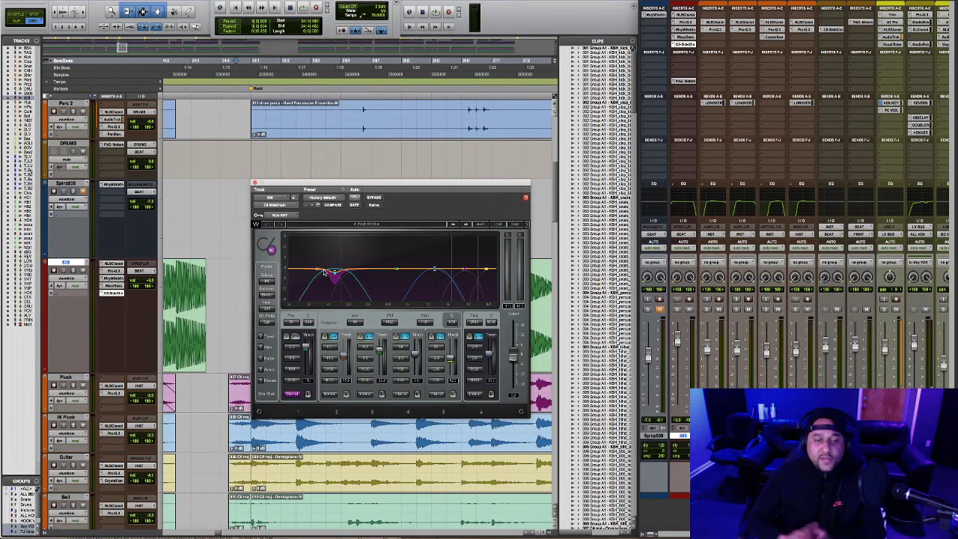
{"action": "left_click", "coordinate": [113, 278]}
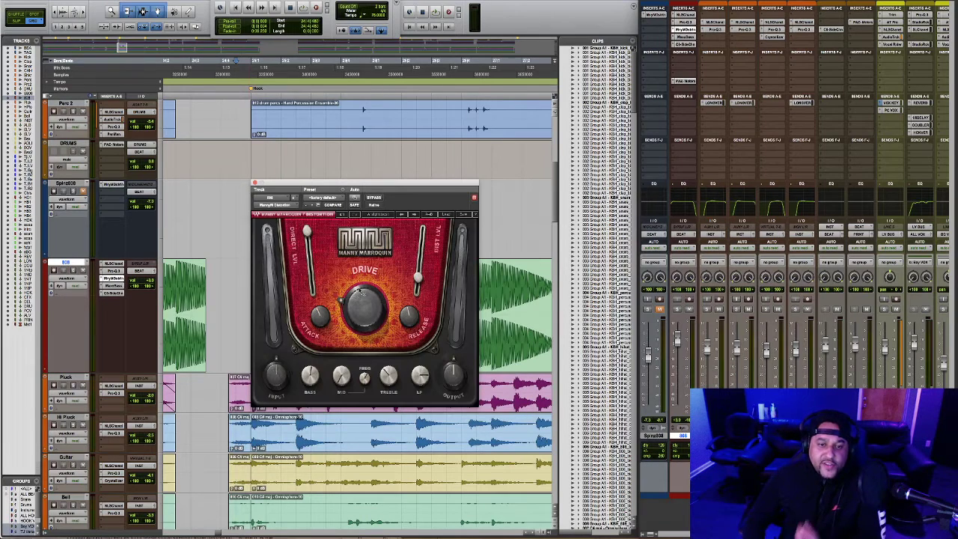
- Raise the DRIVE knob and adjust the DIST LVL slider on the 808's Manny Marroquin Distortion
{"action": "mouse_move", "coordinate": [362, 324]}
{"action": "left_mouse_down"}
{"action": "mouse_move", "coordinate": [358, 310]}
{"action": "mouse_move", "coordinate": [363, 339]}
{"action": "mouse_move", "coordinate": [362, 316]}
{"action": "left_mouse_up"}
{"action": "left_click_drag", "start_coordinate": [417, 277], "coordinate": [421, 282]}
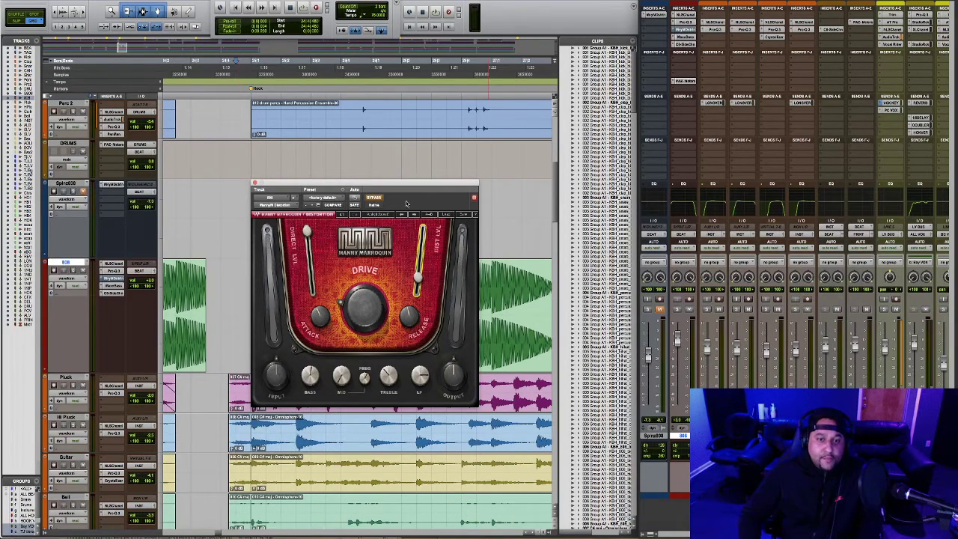
- Play the song and toggle the distortion's BYPASS to compare the 808 engaged and bypassed
{"action": "key", "text": "space"}
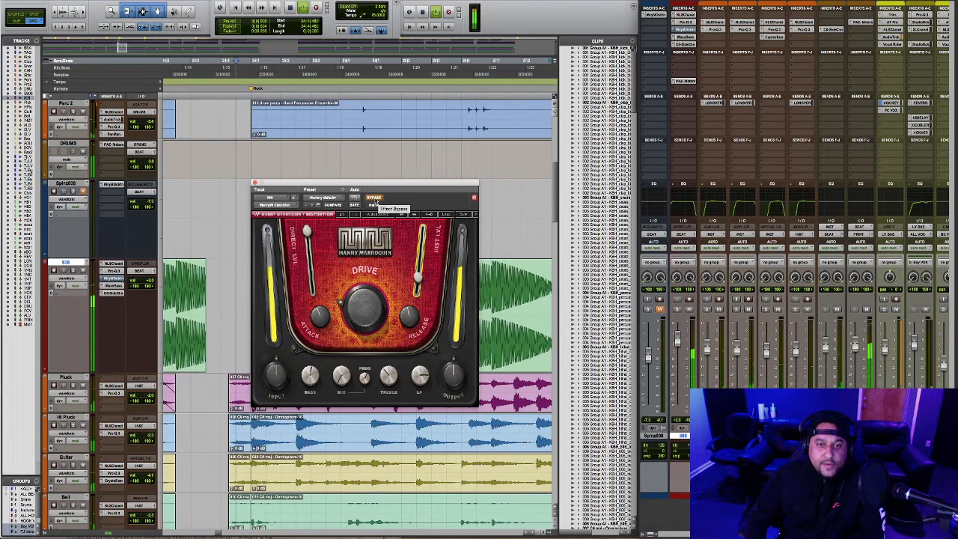
{"action": "left_click", "coordinate": [374, 198]}
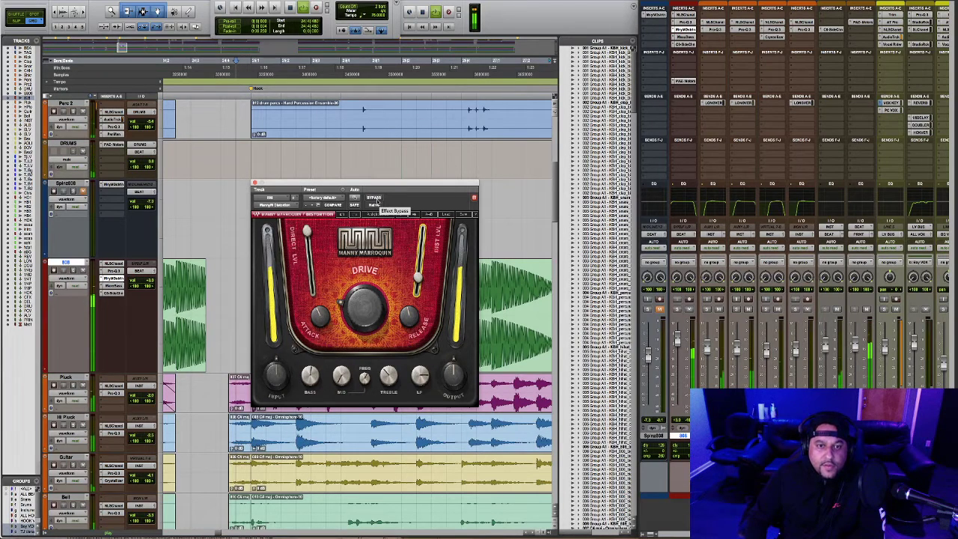
{"action": "left_click", "coordinate": [376, 199]}
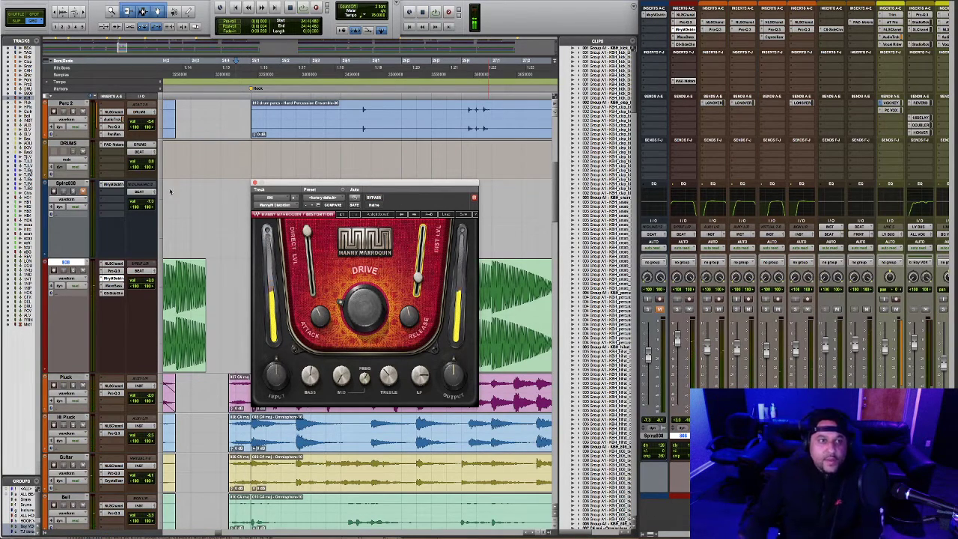
{"action": "left_click", "coordinate": [651, 513]}
- Restart the song, audition the 808 with distortion bypassed once more, then stop playback
{"action": "key", "text": "space"}
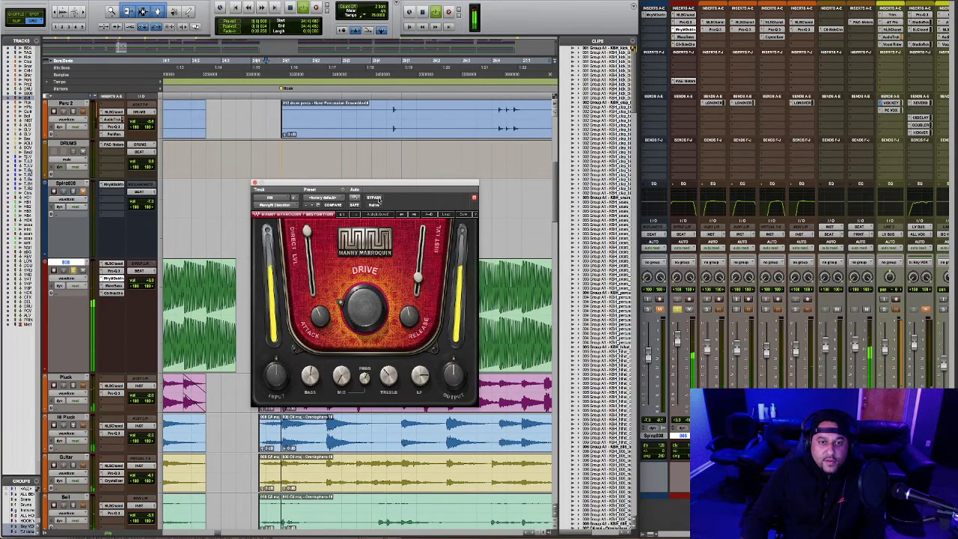
{"action": "left_click", "coordinate": [378, 199]}
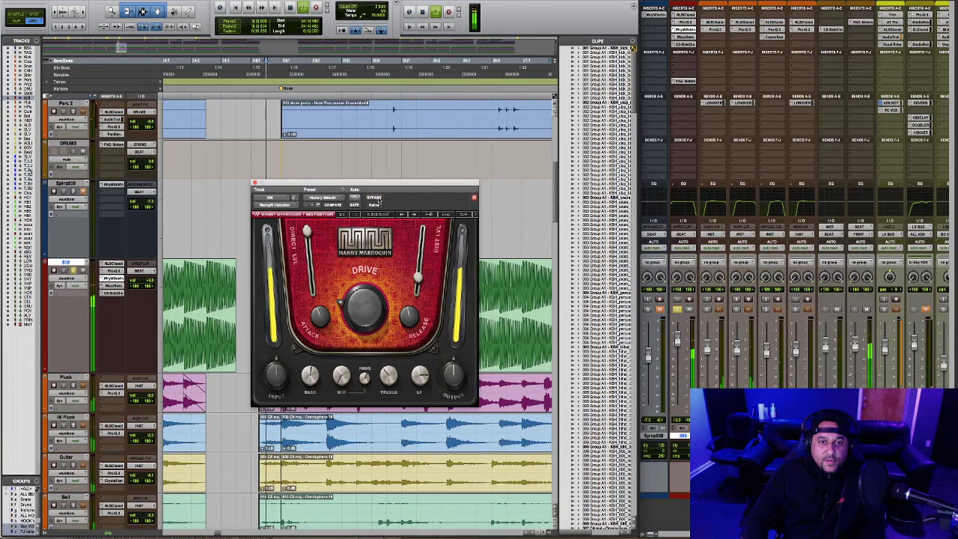
{"action": "key", "text": "space"}
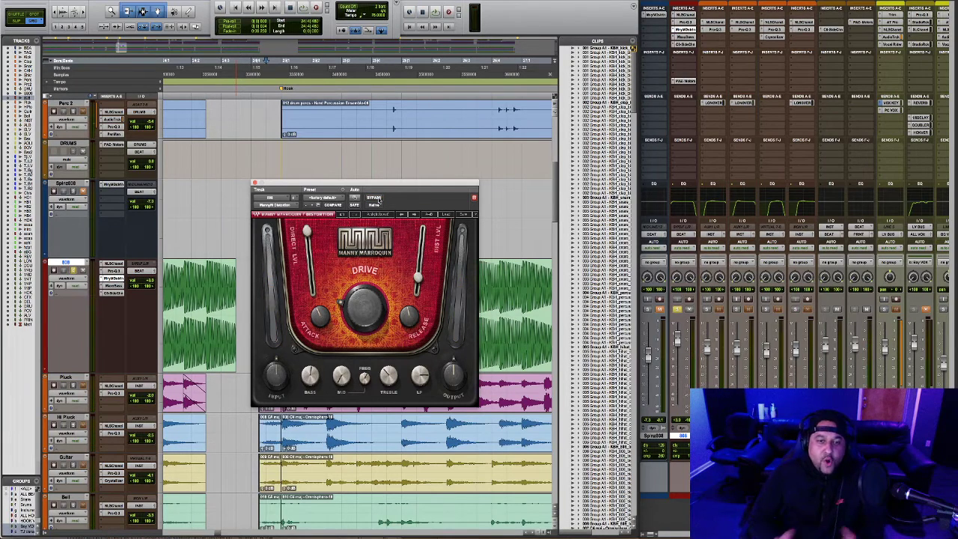